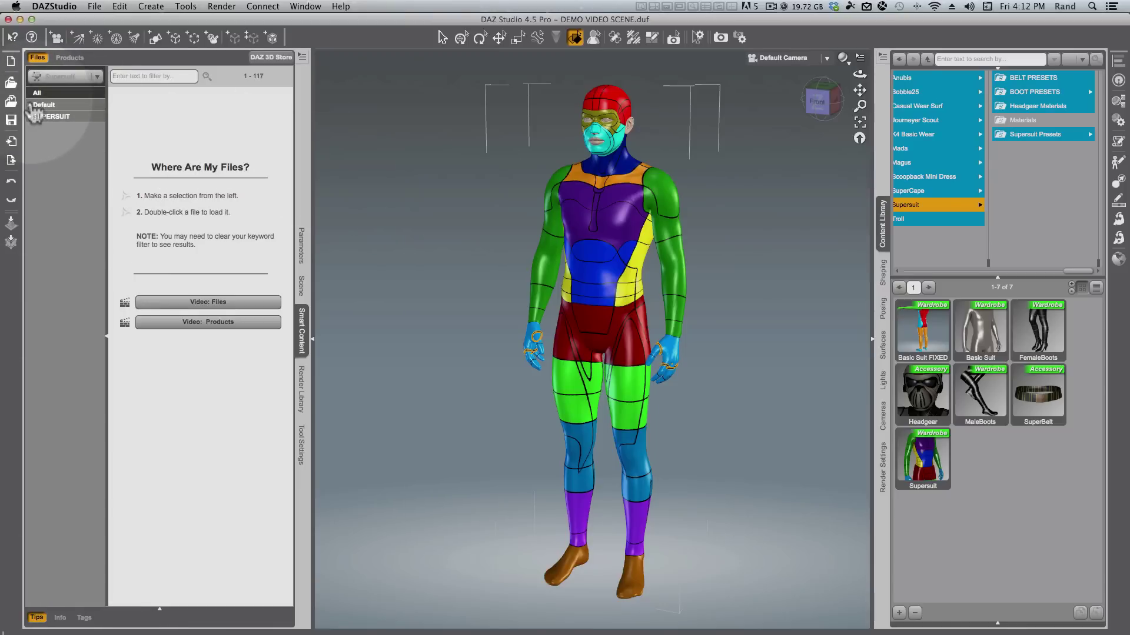
Apply the 2 Adventurer shape preset from Default > Presets > Morphs to the supersuit
click(29, 106)
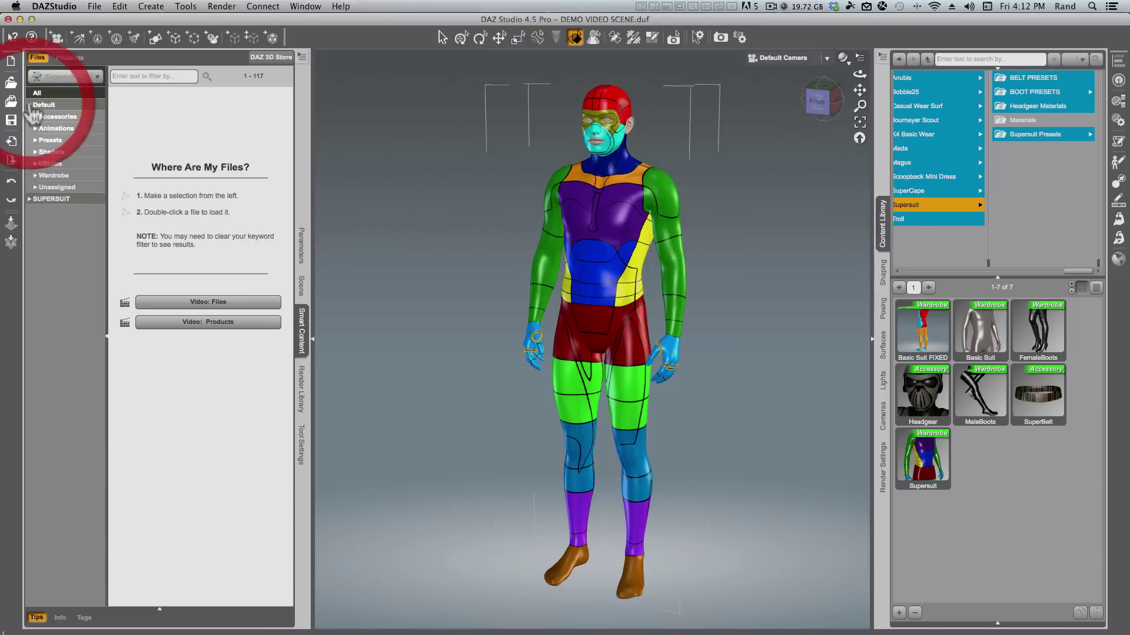
click(35, 140)
click(56, 175)
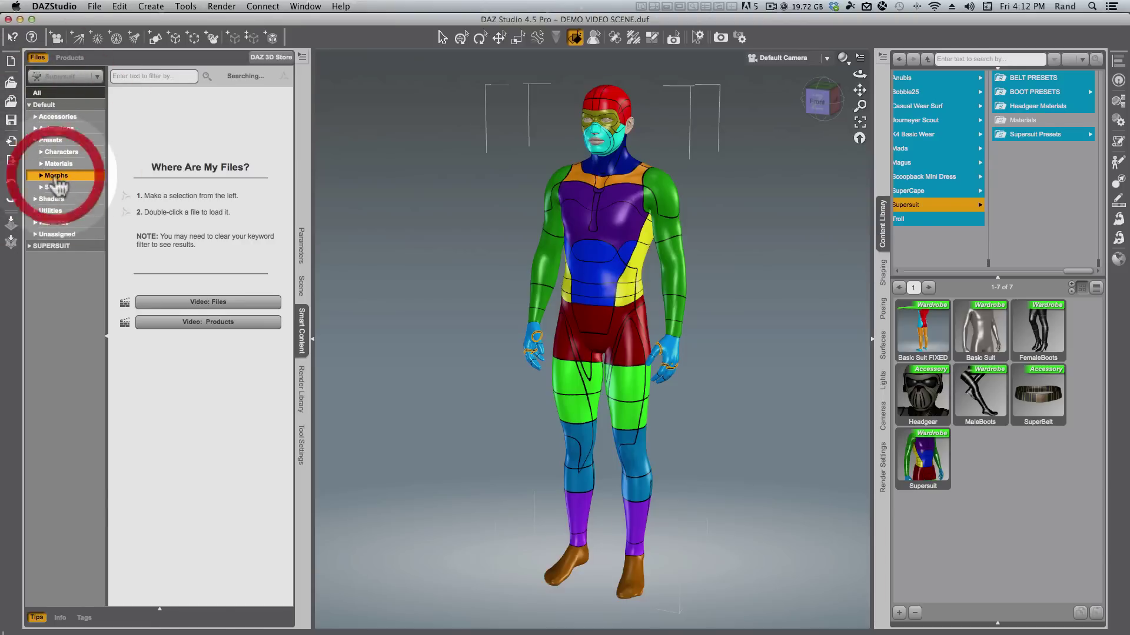
double_click(196, 408)
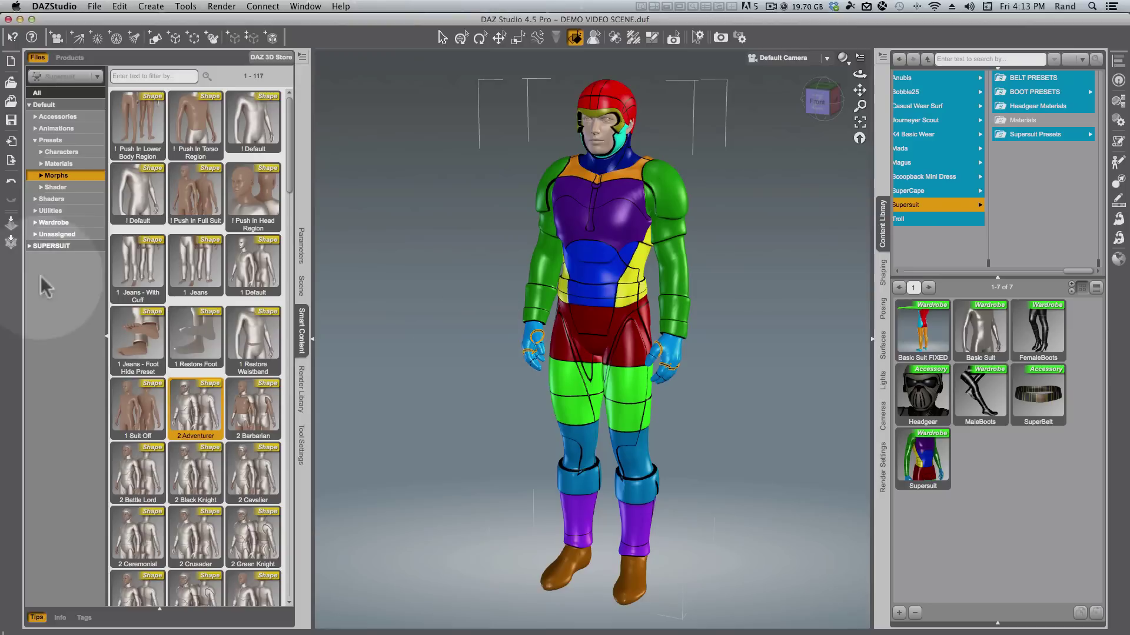
Show the Supersuit material presets folder with its 108 Trooper-style presets
click(56, 164)
List Materials > Supersuit > Fantasy in Files and open the library's Supersuit Material Presets
click(41, 163)
click(46, 176)
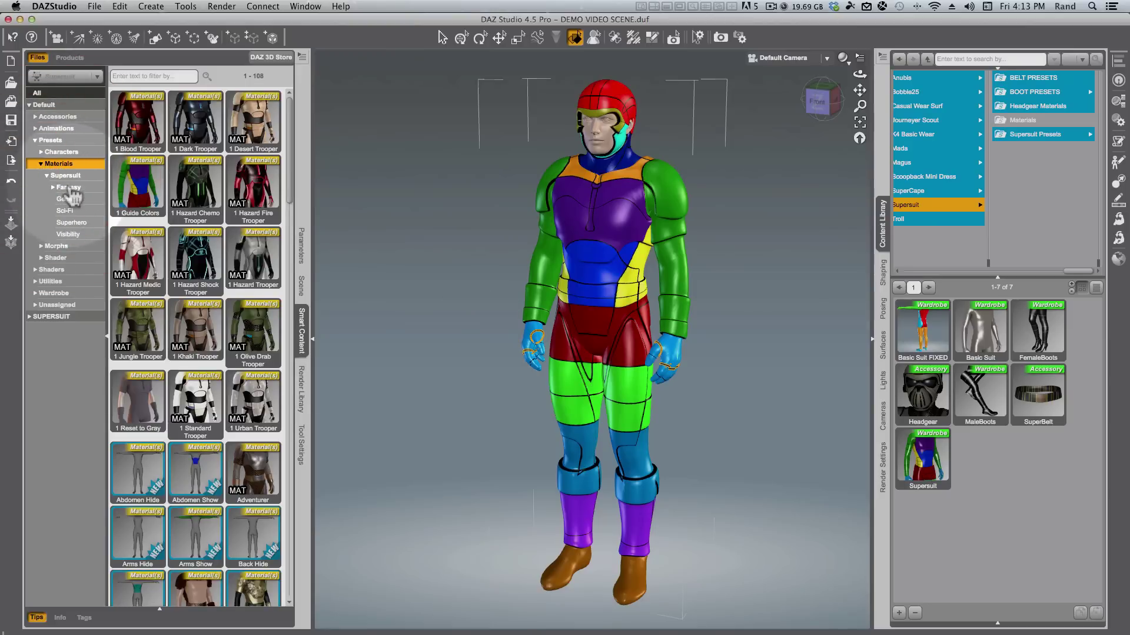
click(67, 187)
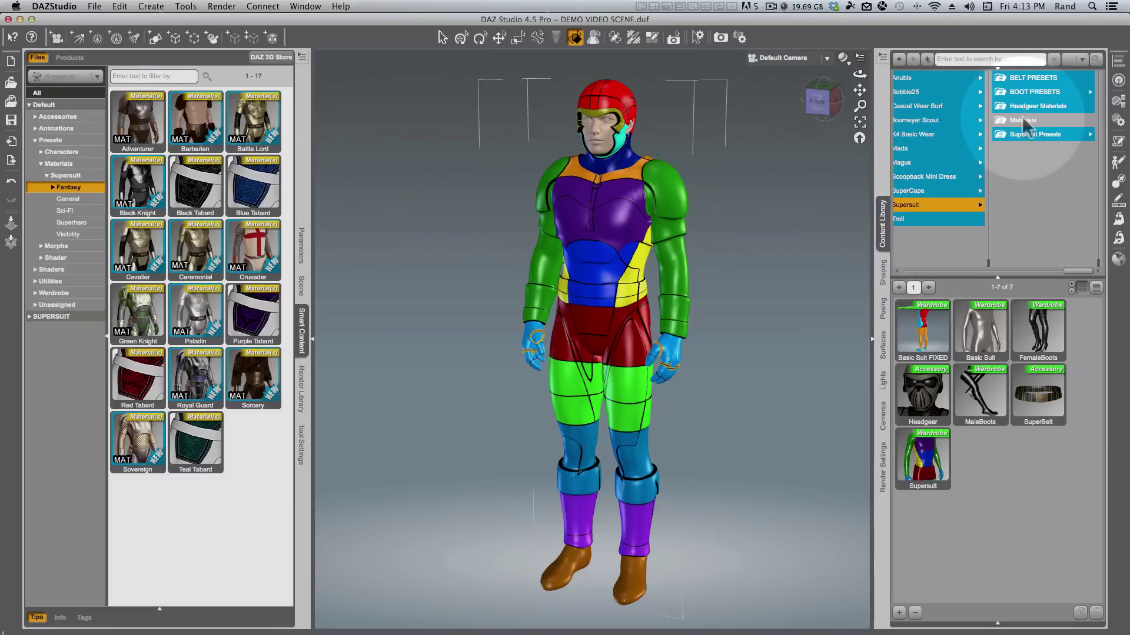
click(1028, 137)
click(1033, 93)
Show the 15 Fantasy material presets in the Content Library and apply Adventurer
click(1047, 78)
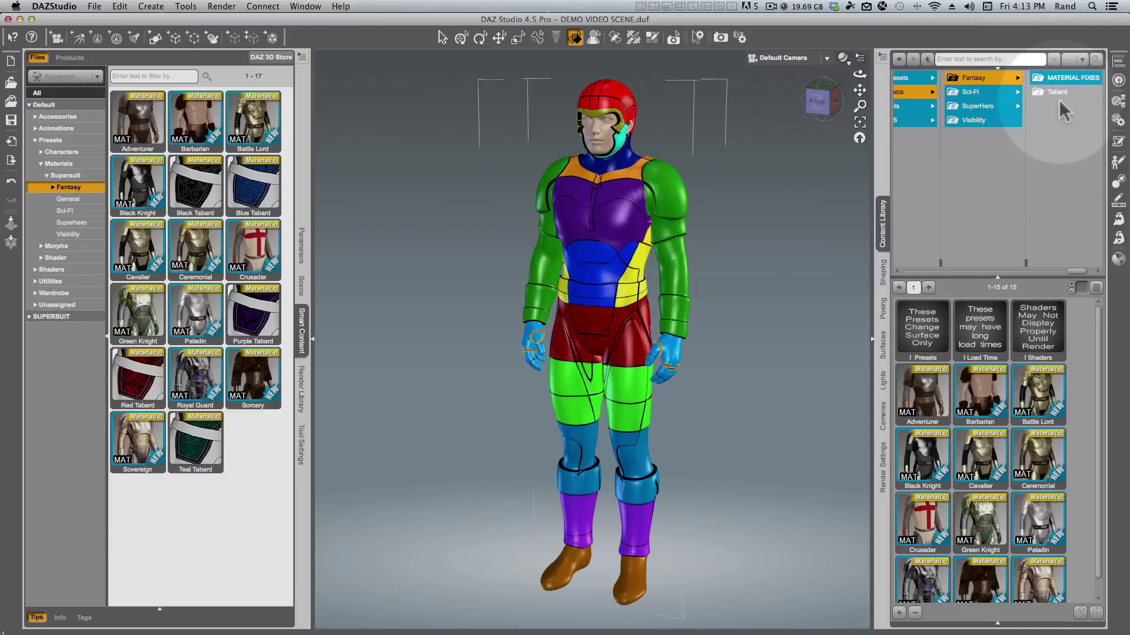
mouse_move(966, 239)
mouse_down()
mouse_move(904, 247)
mouse_move(940, 344)
mouse_up()
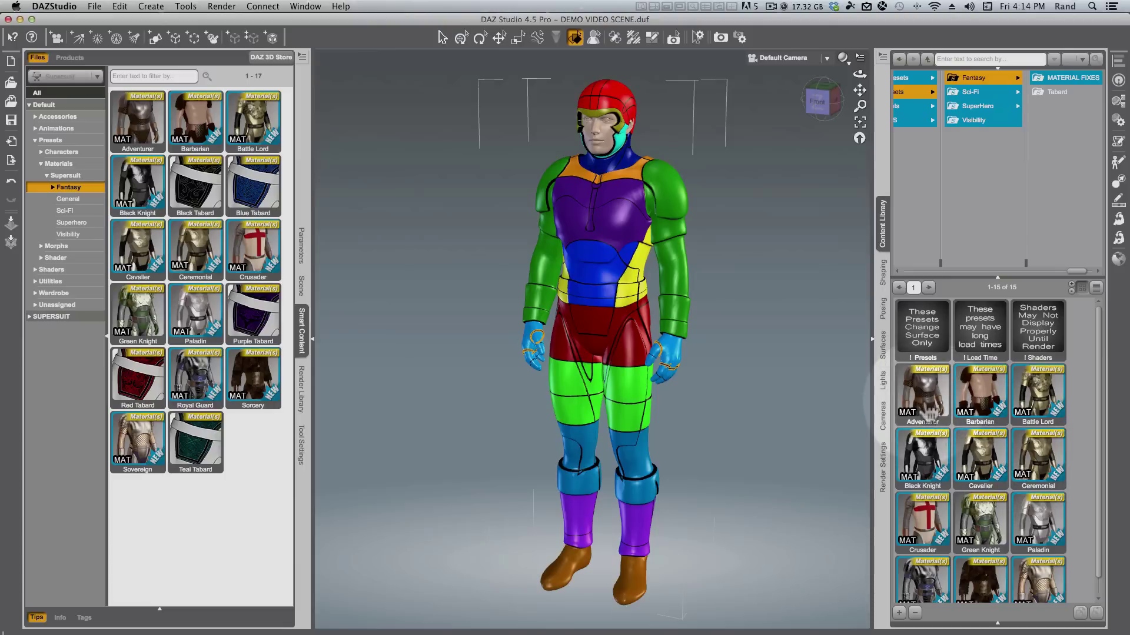
double_click(926, 414)
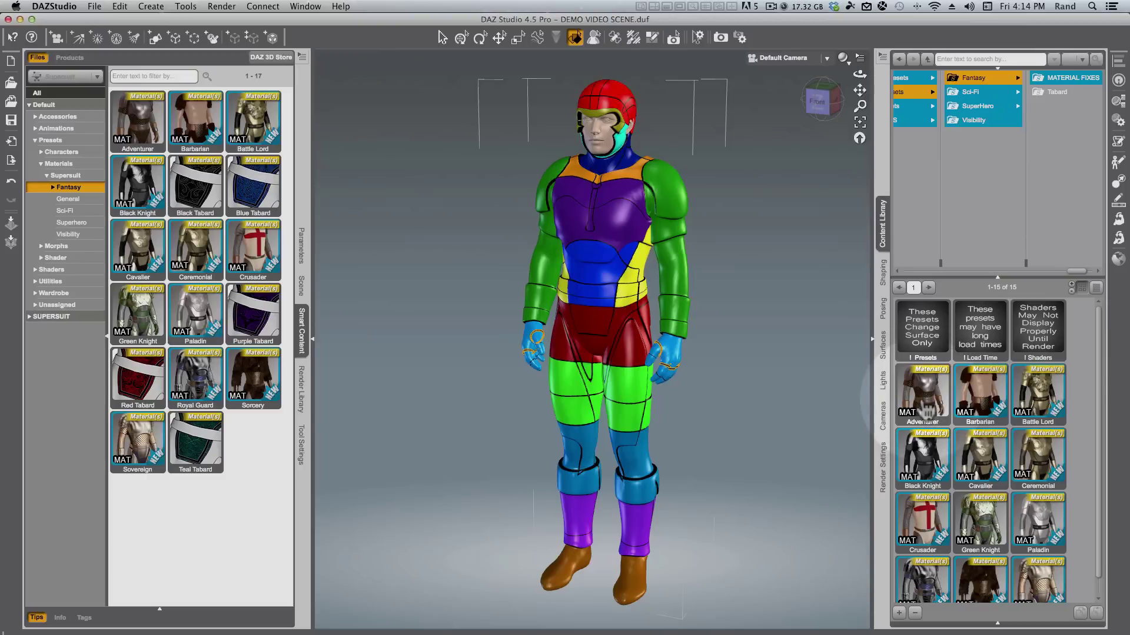
Dress the suit in the black-and-brown Fantasy Adventurer material and frame the figure closer
click(925, 406)
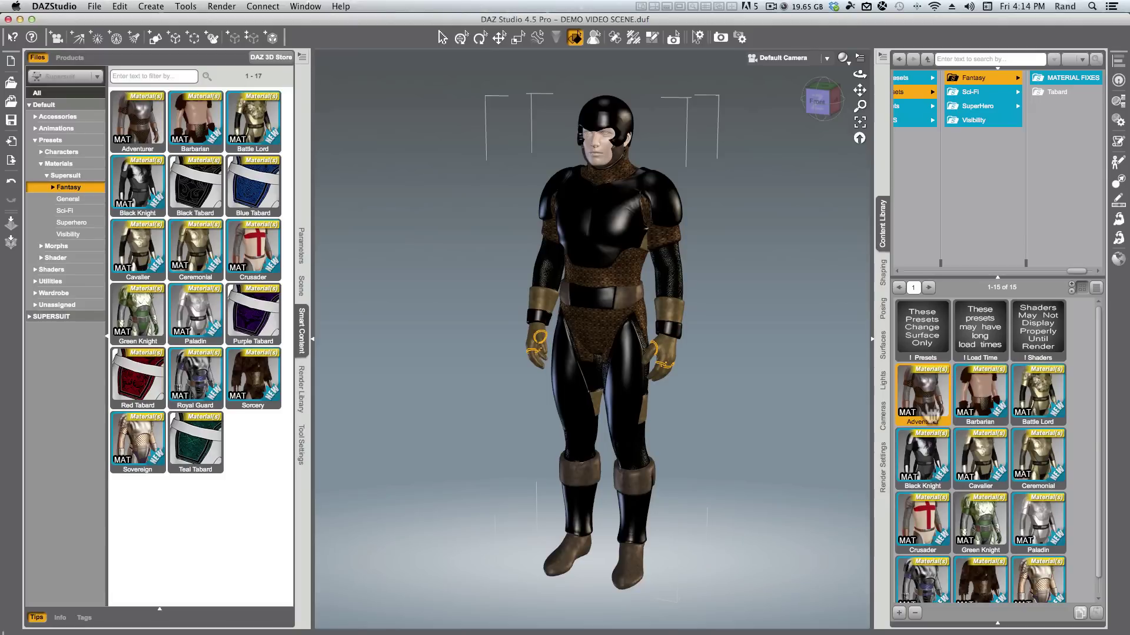
mouse_move(818, 101)
mouse_down()
mouse_move(1026, 60)
mouse_move(797, 36)
mouse_move(1054, 46)
mouse_move(1059, 78)
mouse_up()
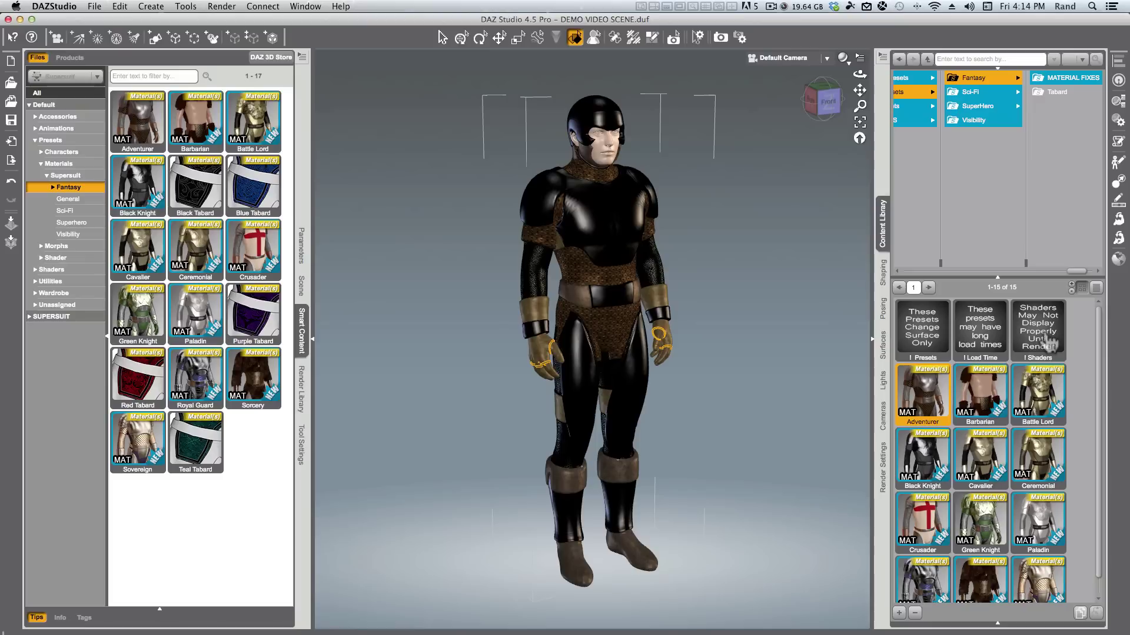
scroll(677, 330, up, 3)
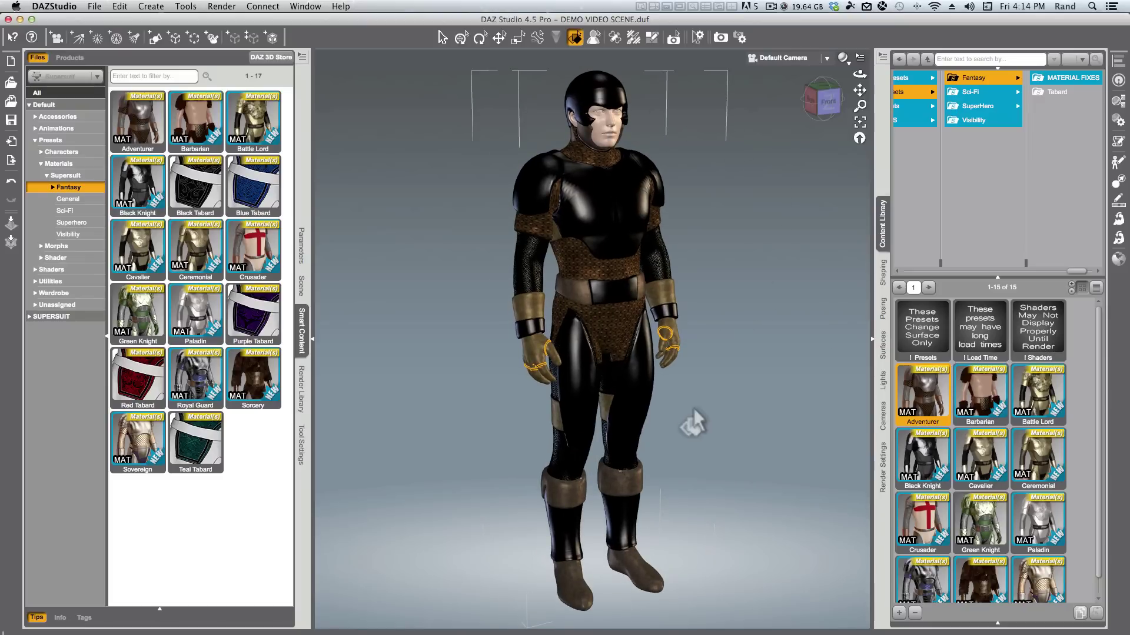
Spot-render a region over the front-view Adventurer figure, then clear the preview
click(826, 99)
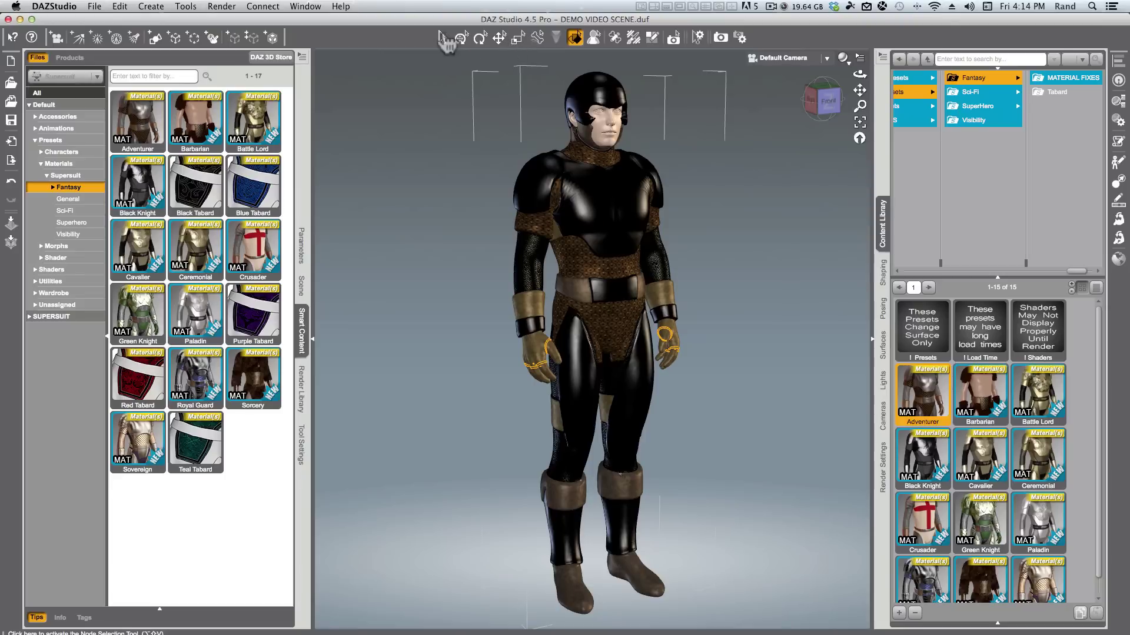
click(673, 38)
drag(452, 57, 744, 605)
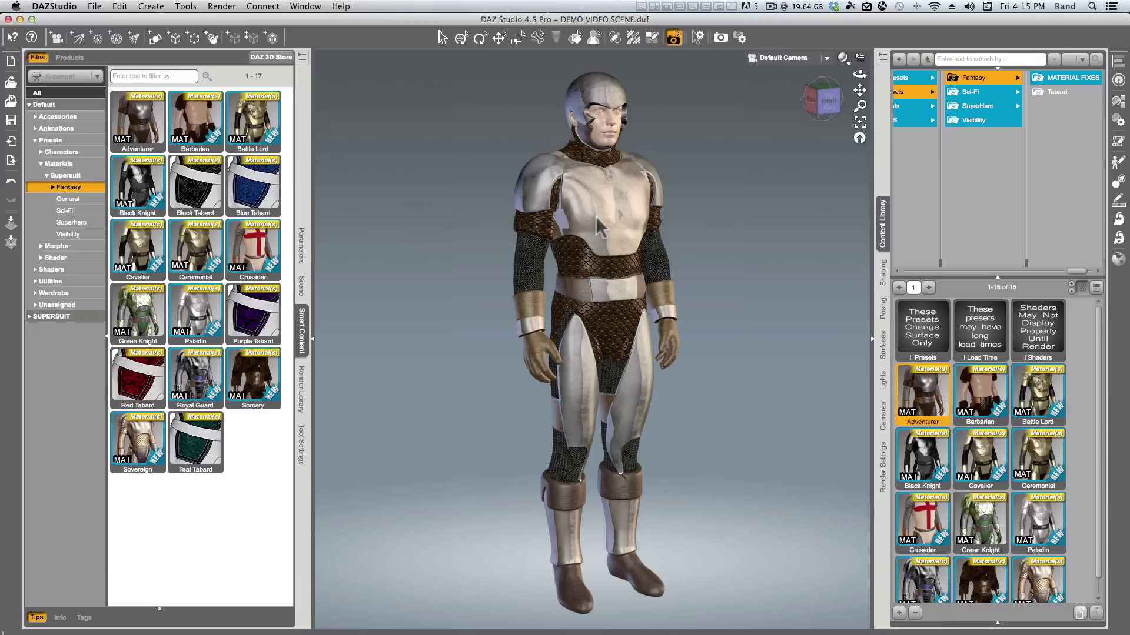
click(748, 299)
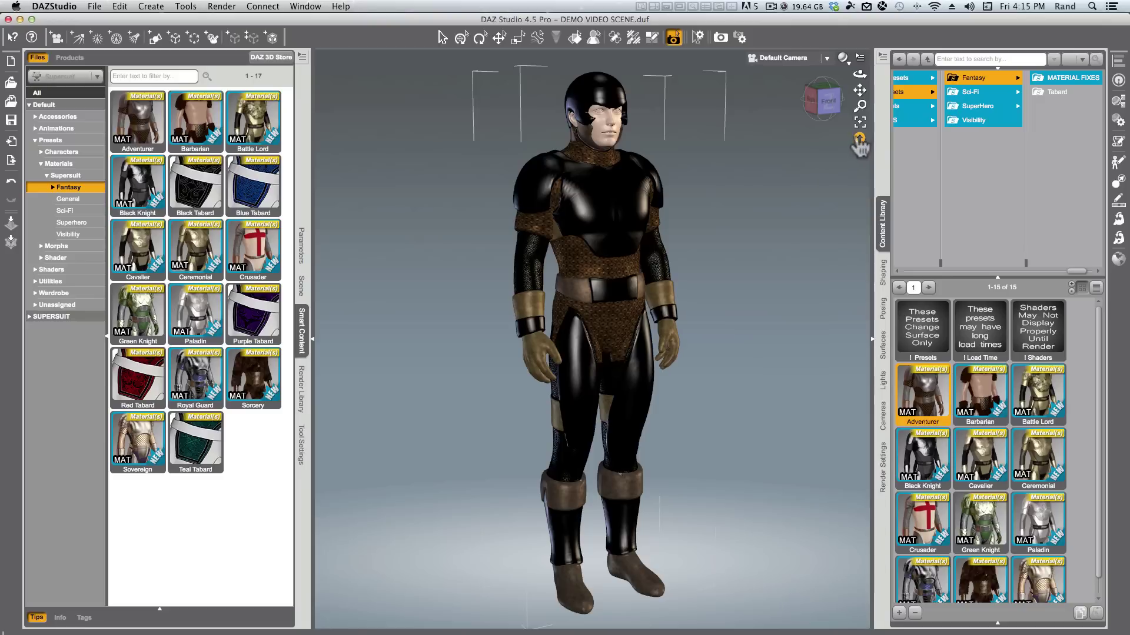
drag(860, 141, 856, 144)
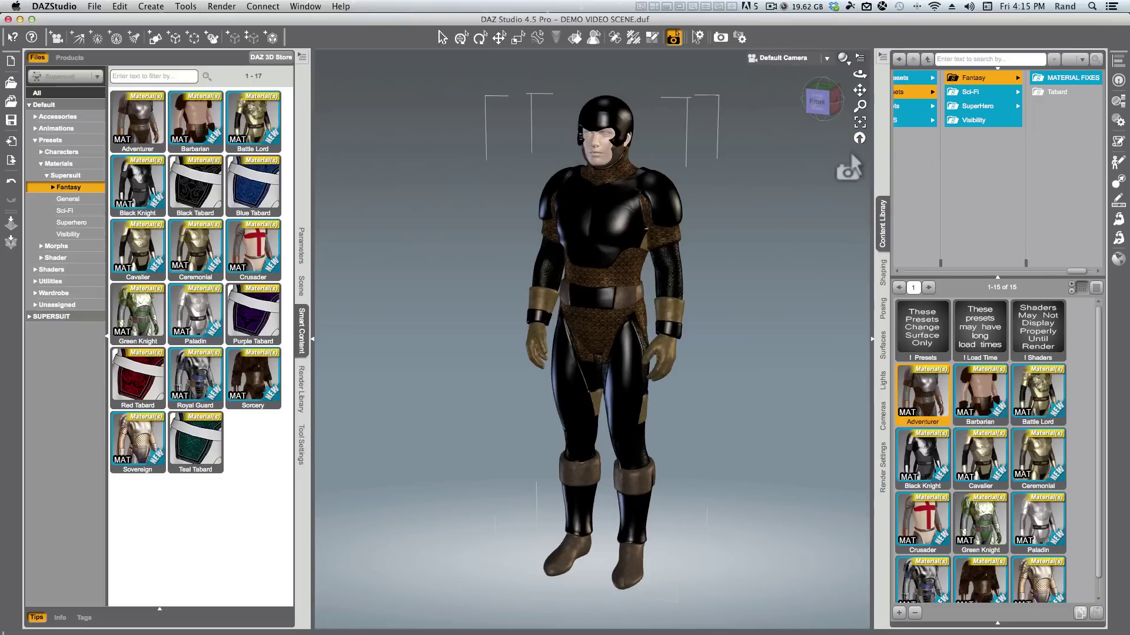
Apply the Sci-Fi Heavy Gear Topaz gold material and face the figure front-on
click(971, 92)
scroll(1008, 392, down, 10)
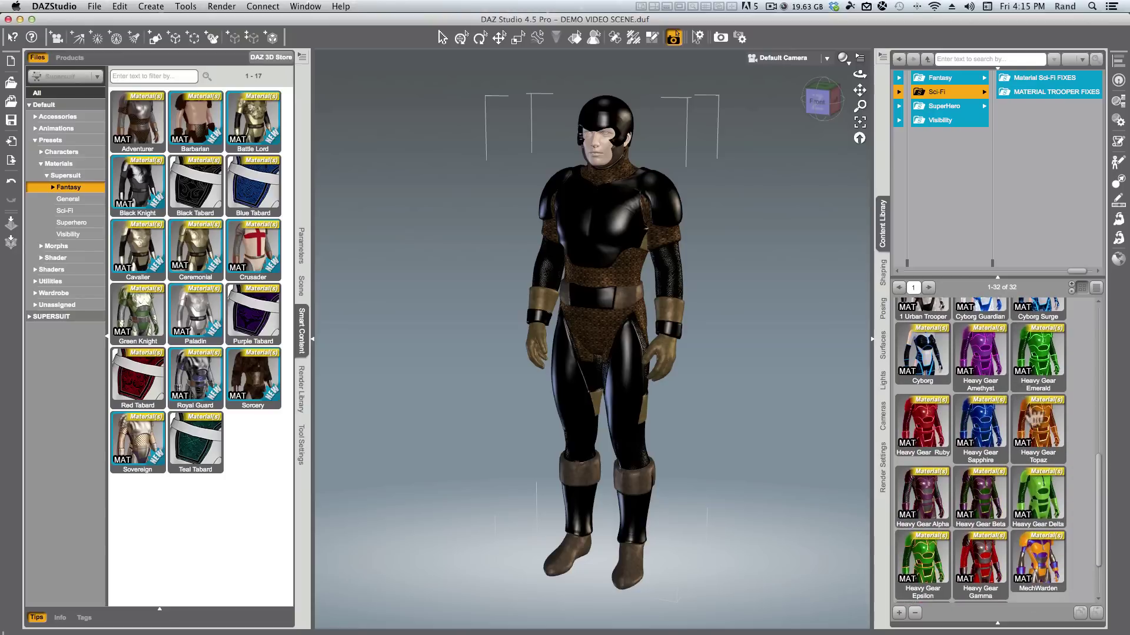
double_click(1044, 429)
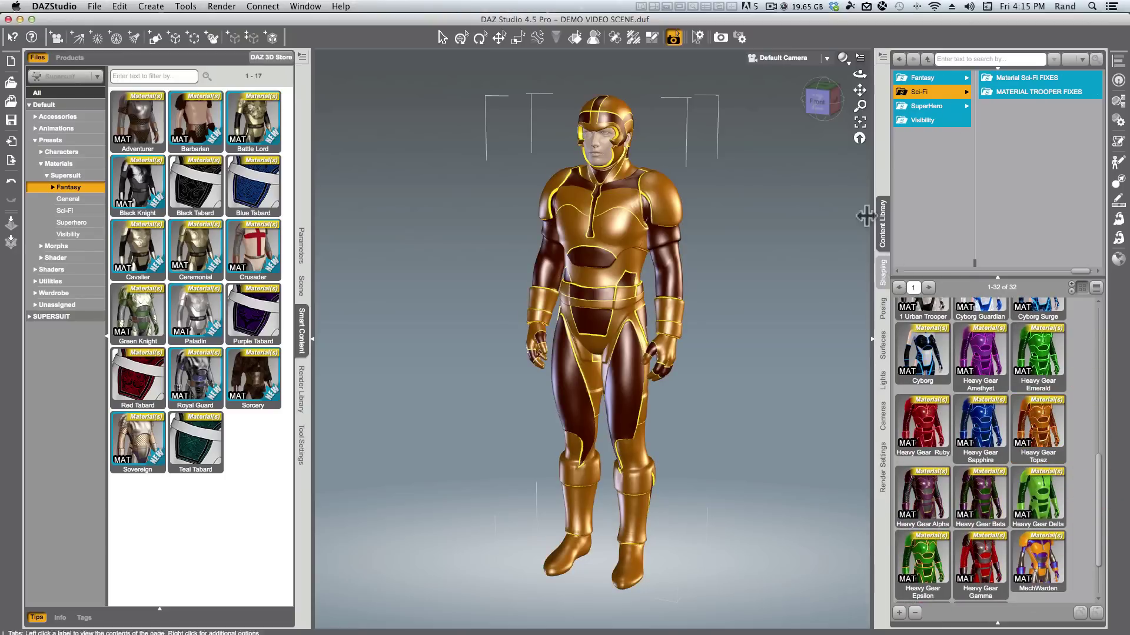
click(820, 101)
click(996, 60)
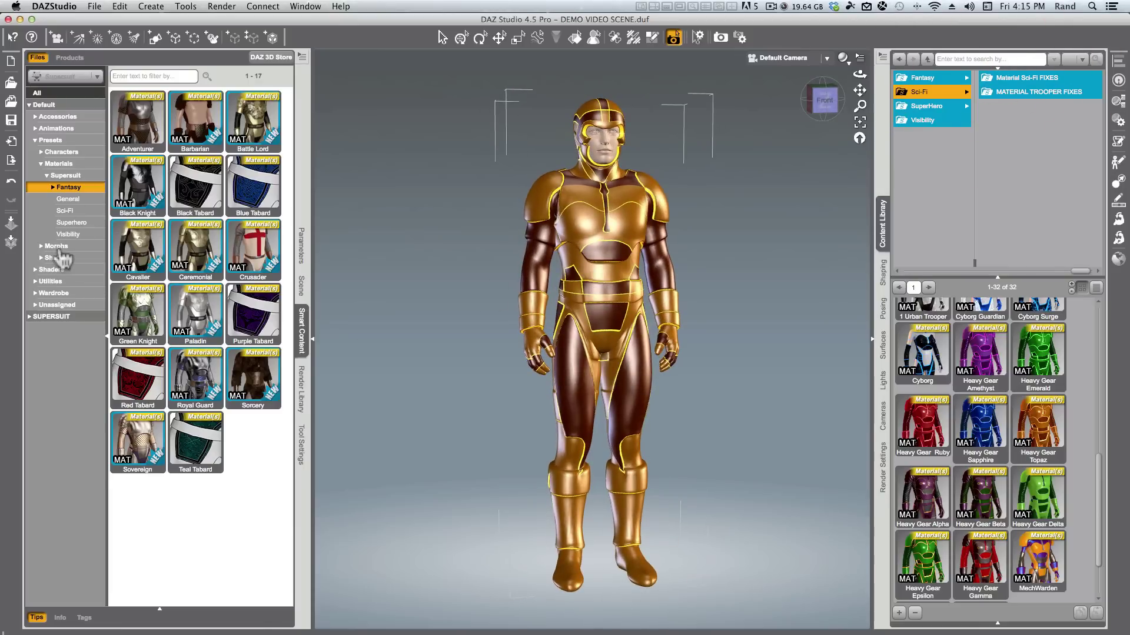
Try Barbarian, Battle Lord, Black Knight, Cavalier, Crusader and Green Knight shapes, ending on 2 Ceremonial
click(53, 247)
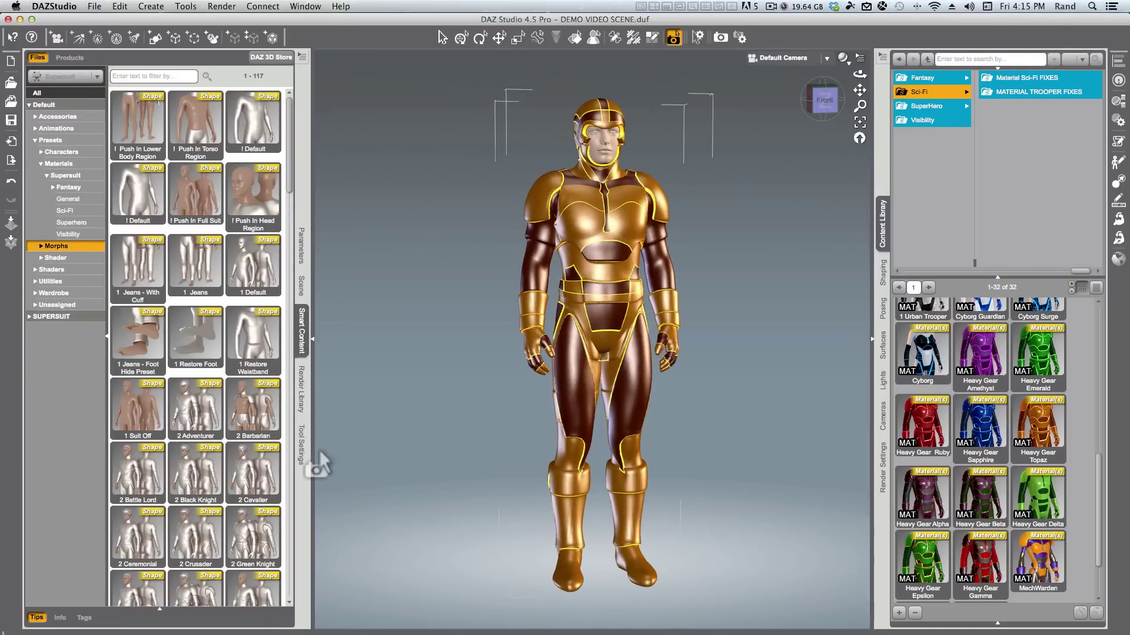
double_click(254, 429)
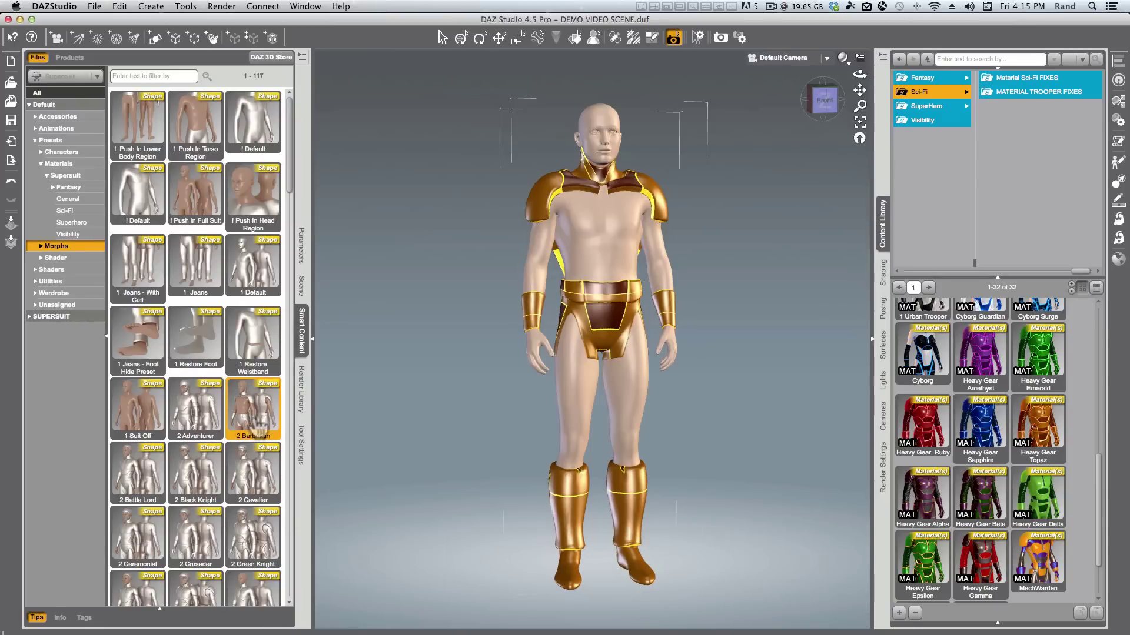
double_click(122, 468)
double_click(196, 470)
double_click(257, 471)
double_click(190, 550)
double_click(253, 535)
double_click(144, 547)
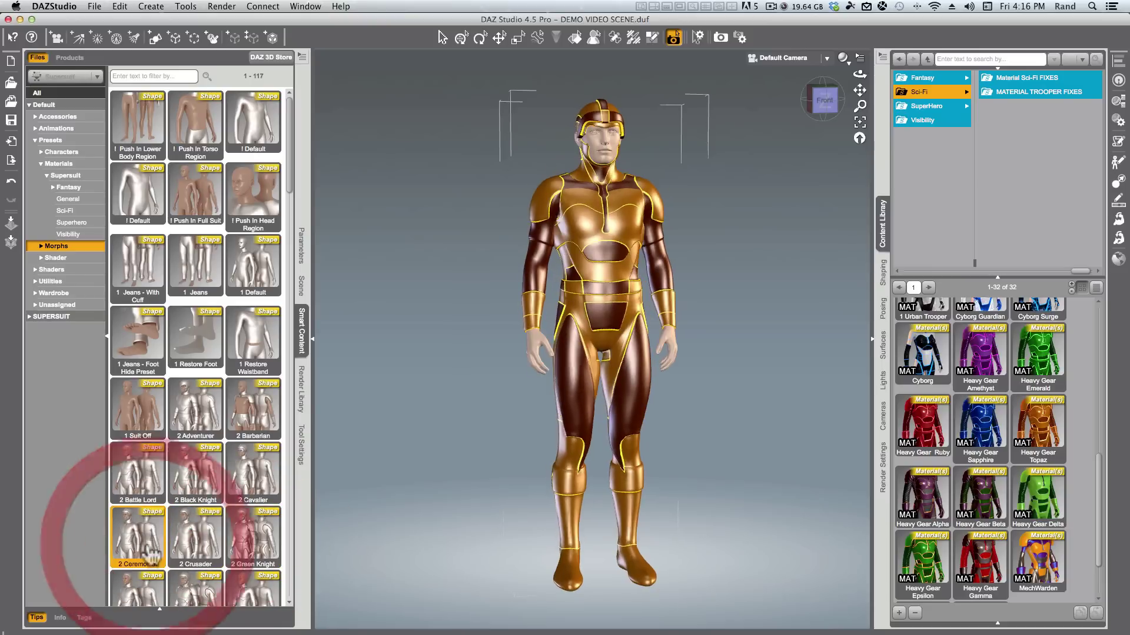
scroll(267, 588, down, 3)
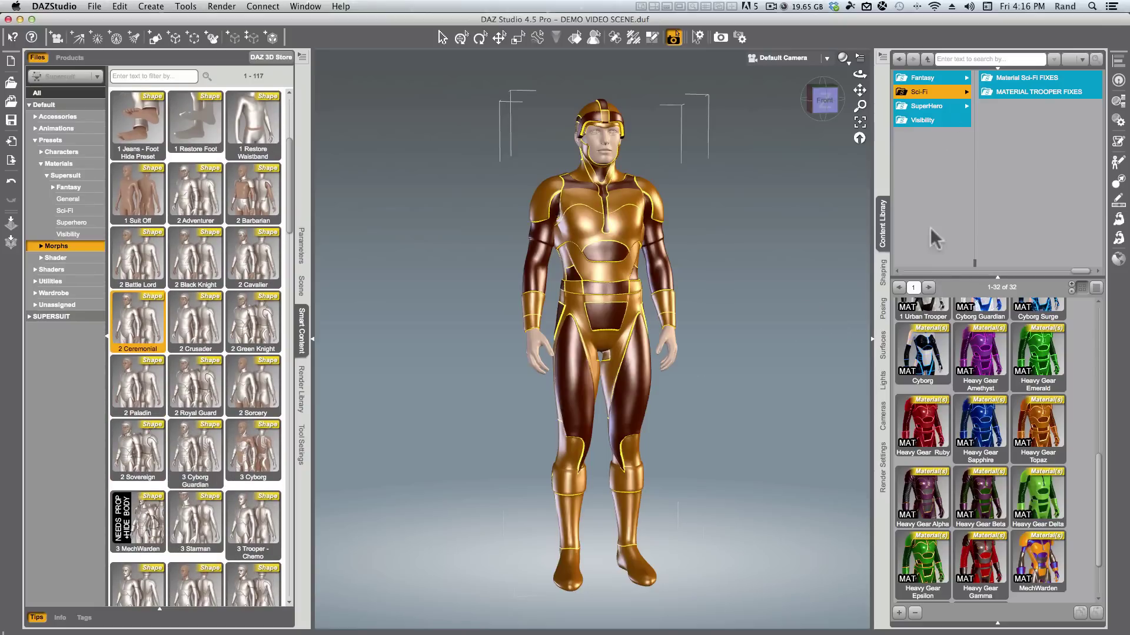
Apply the 3 Heavy Gear shape from Shape Presets > By Genre > Sci-Fi, viewed three-quarter
drag(928, 281, 919, 270)
click(940, 106)
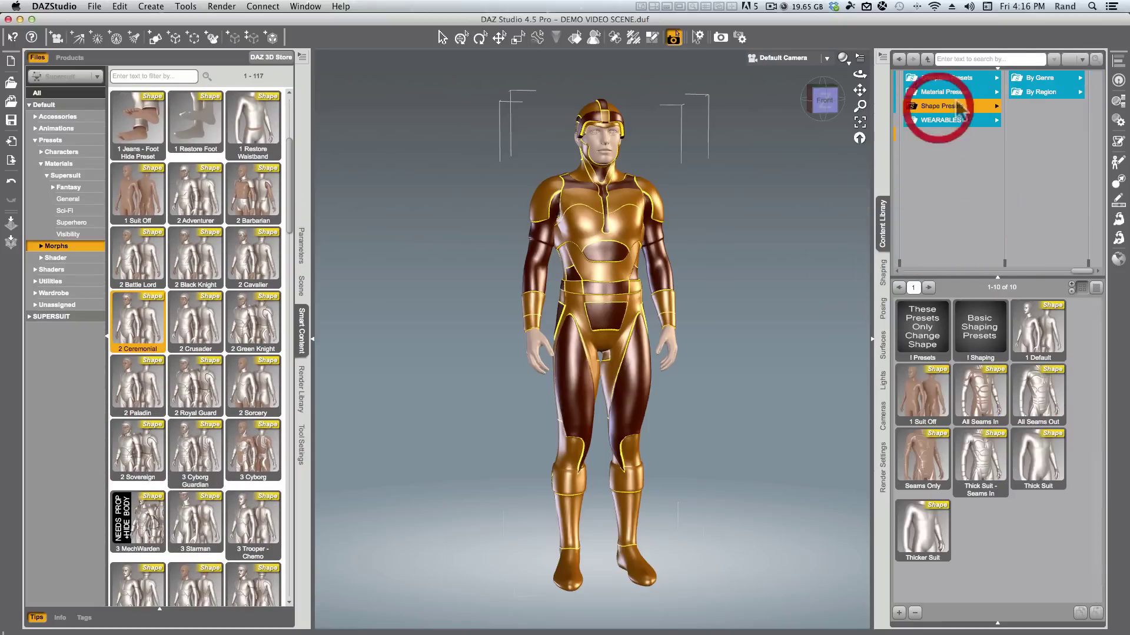
click(1039, 77)
click(1004, 91)
double_click(1036, 346)
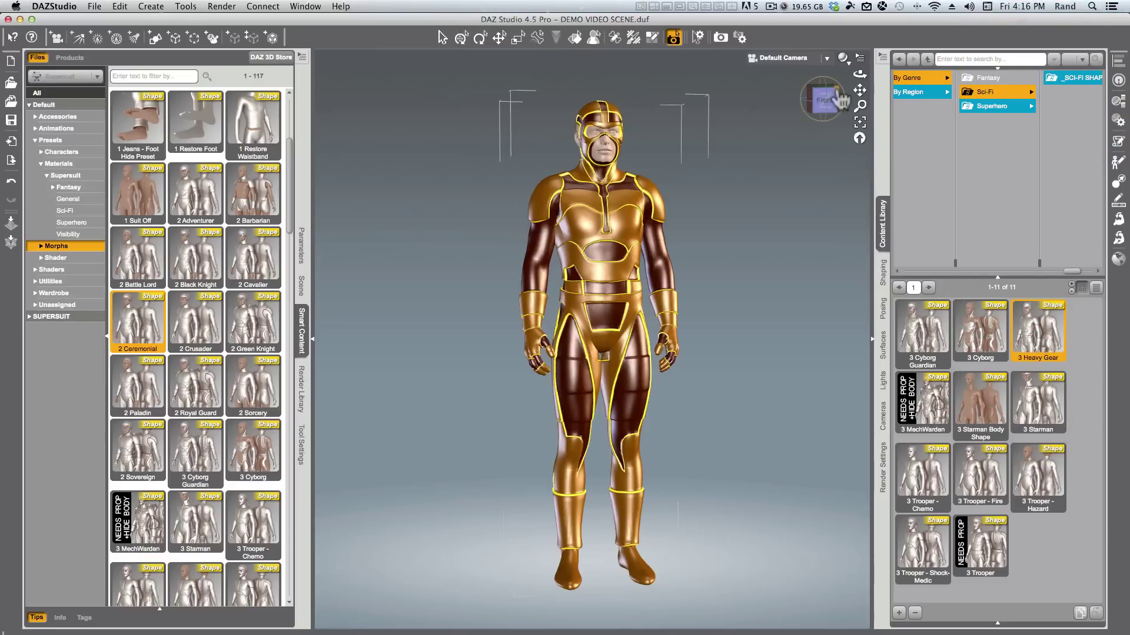
drag(823, 101, 821, 118)
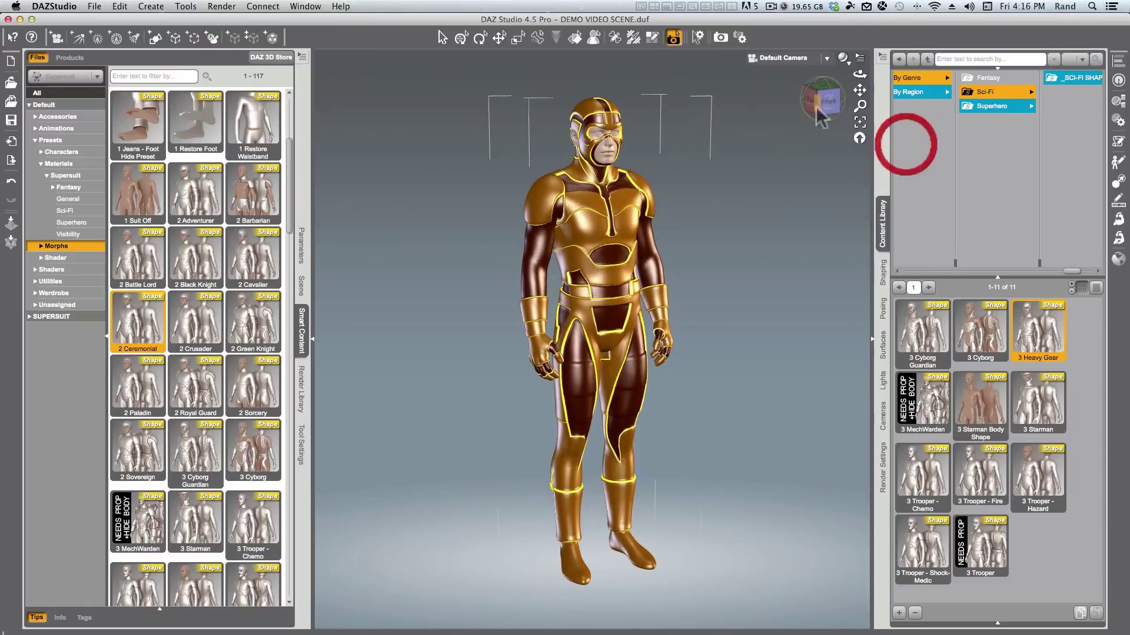
scroll(574, 217, up, 6)
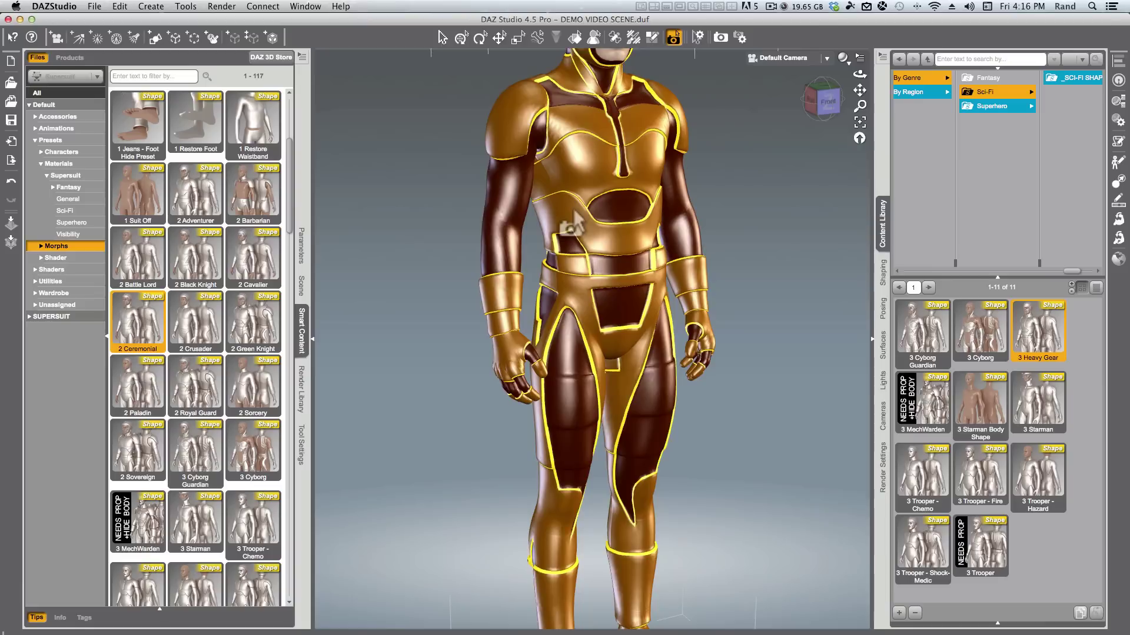
Frame the gold Heavy Gear torso up close and spot-render a region around it
scroll(574, 223, down, 3)
drag(859, 90, 870, 271)
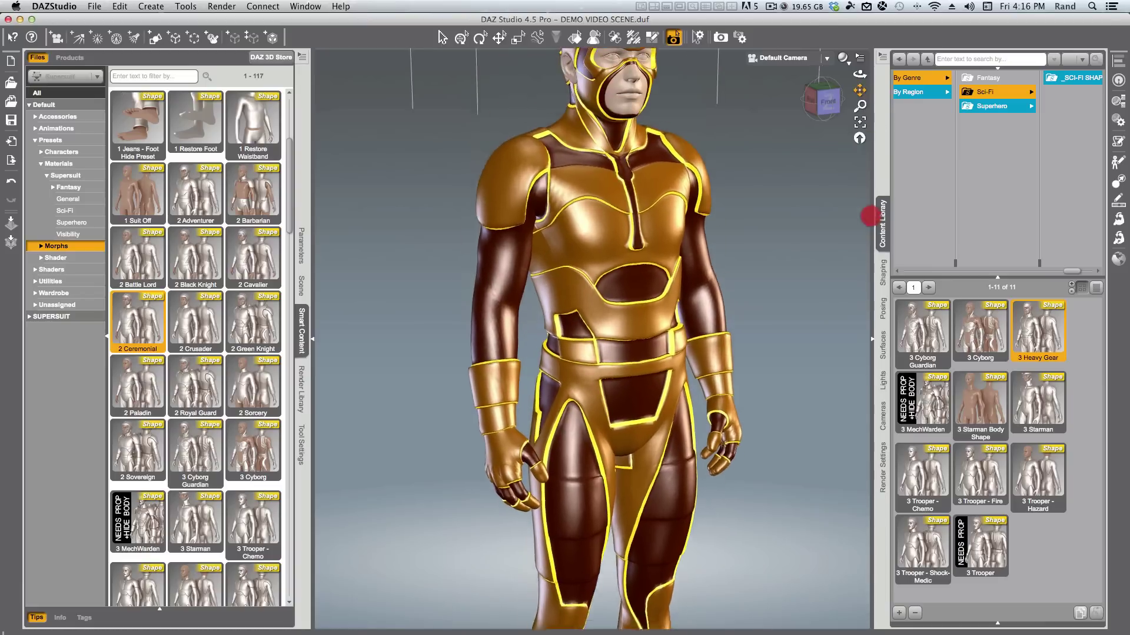
click(673, 38)
drag(406, 179, 612, 539)
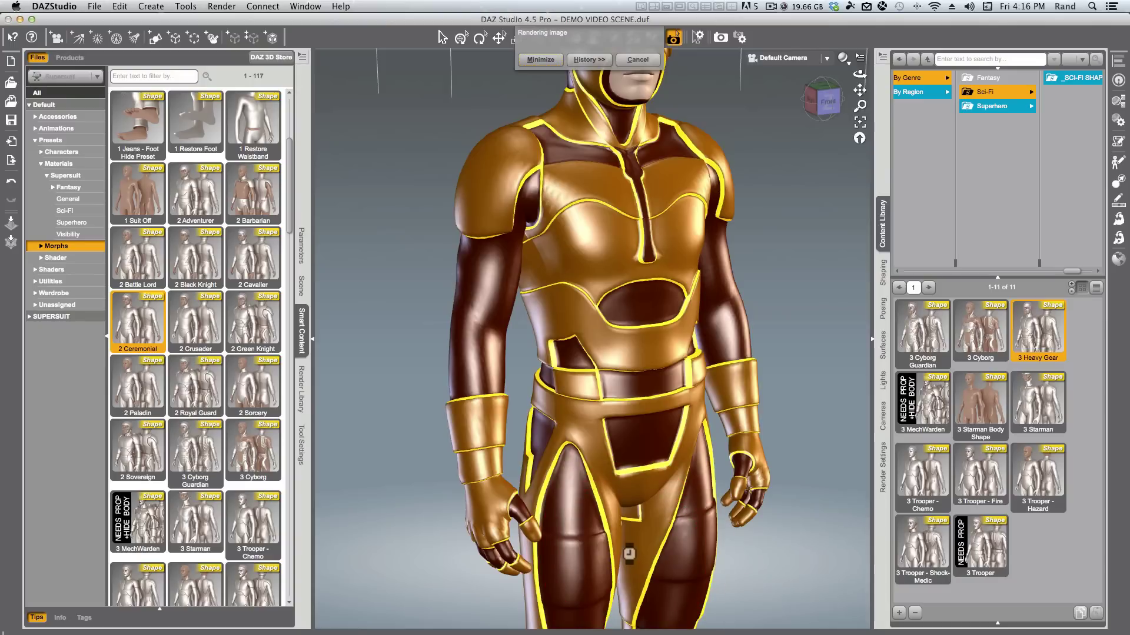